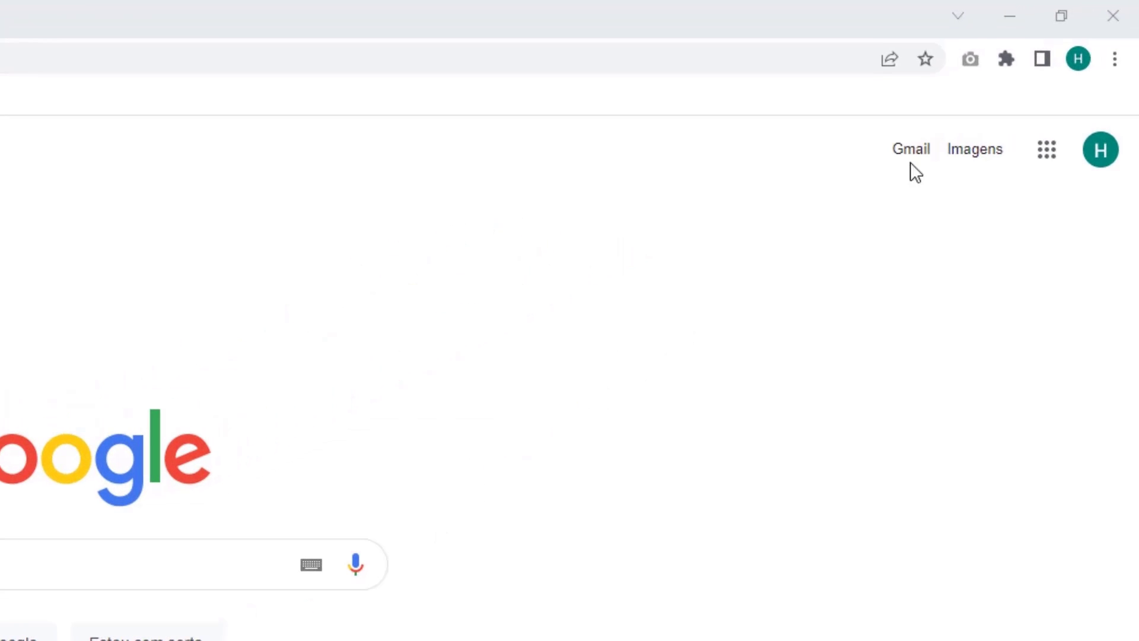
# - Clear the last hour's cookies, site data and cached images and files from the browser, leaving browsing history excluded
pyautogui.click(1114, 60)
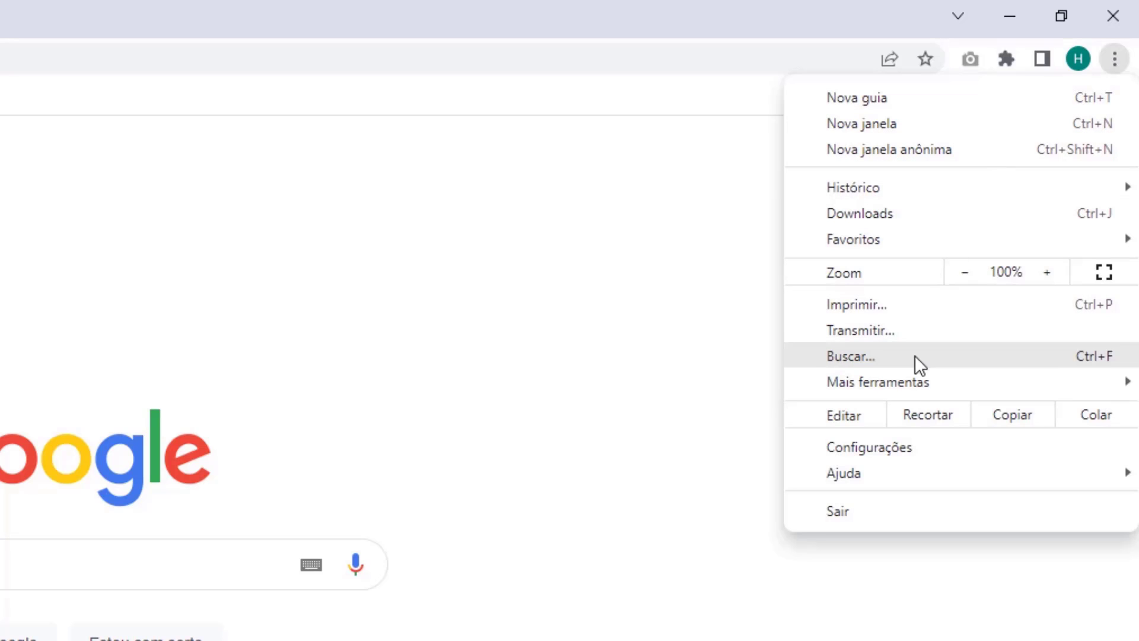
pyautogui.moveTo(895, 391)
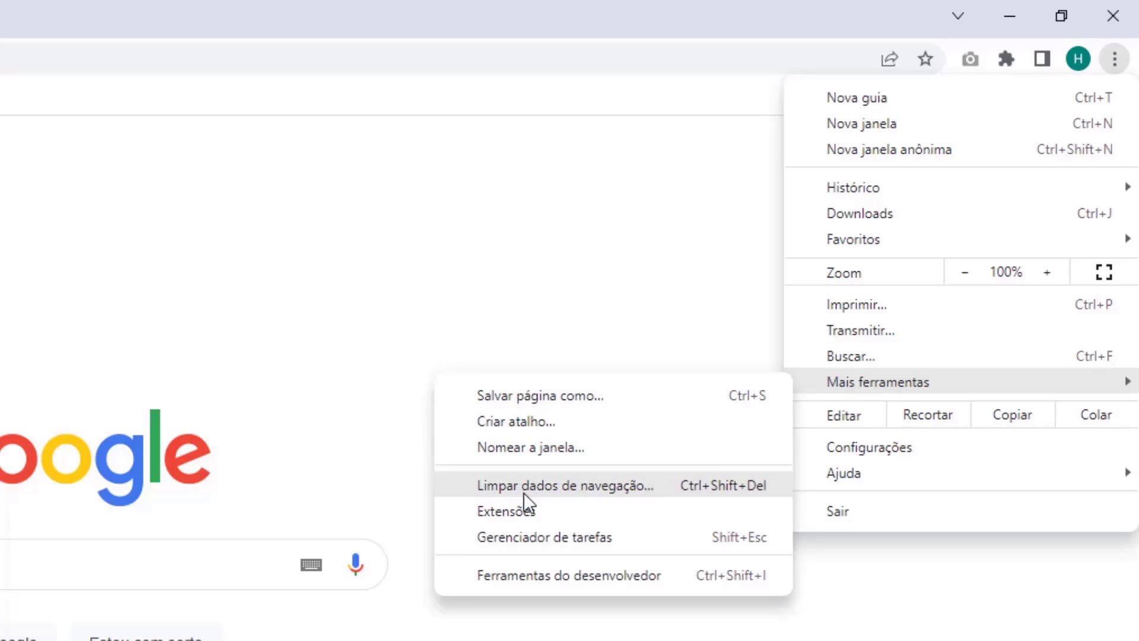
pyautogui.click(555, 490)
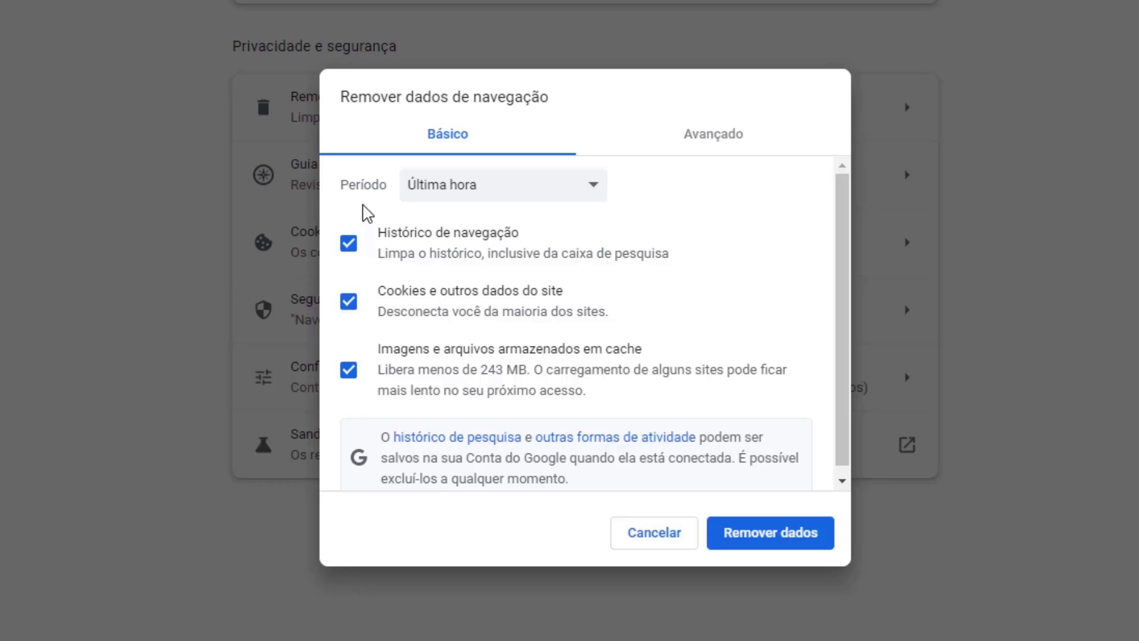
pyautogui.click(446, 196)
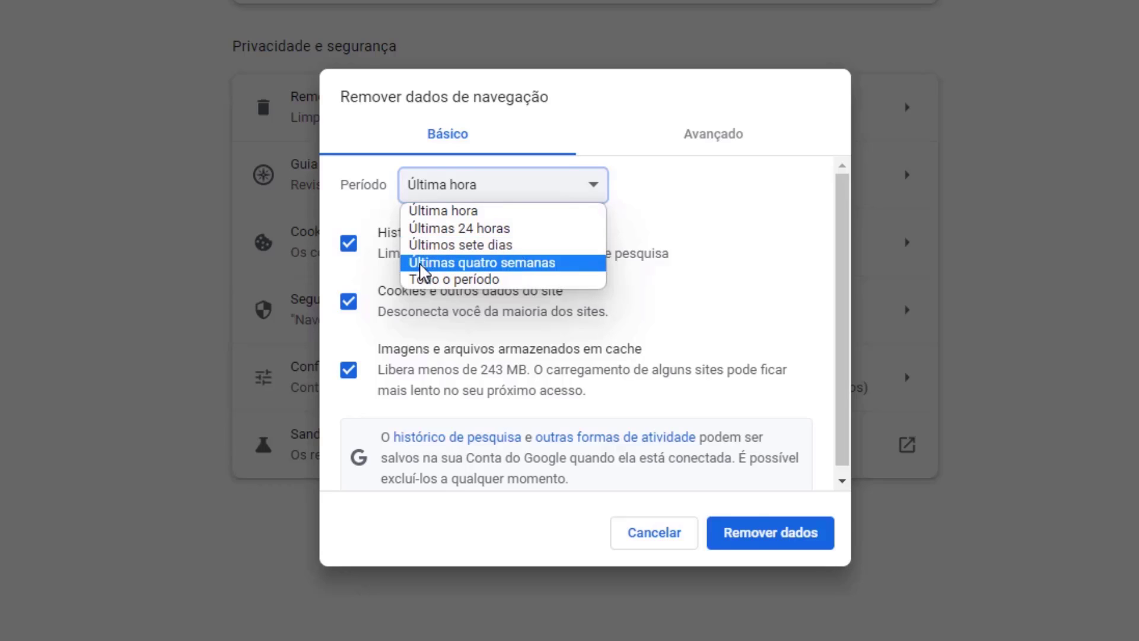
pyautogui.click(419, 214)
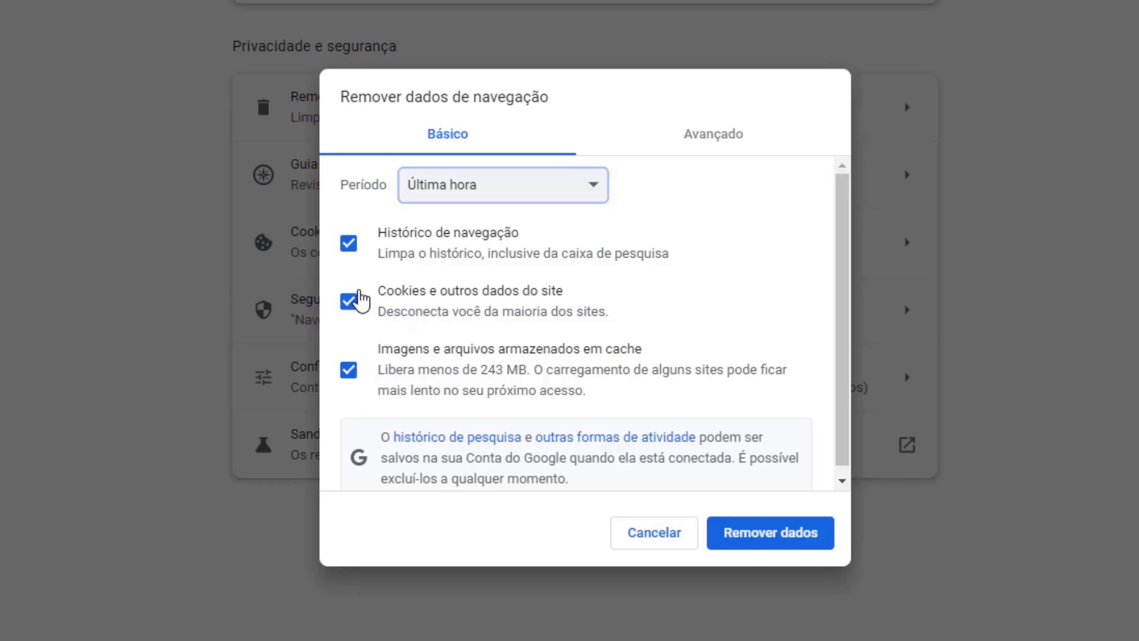
pyautogui.click(350, 249)
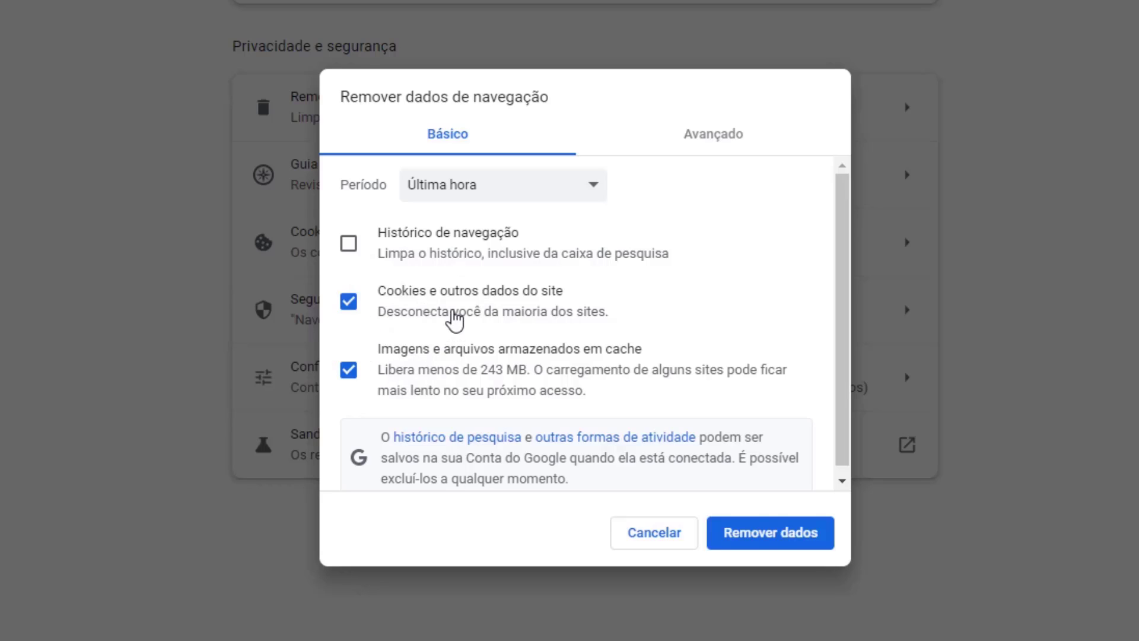
pyautogui.click(766, 543)
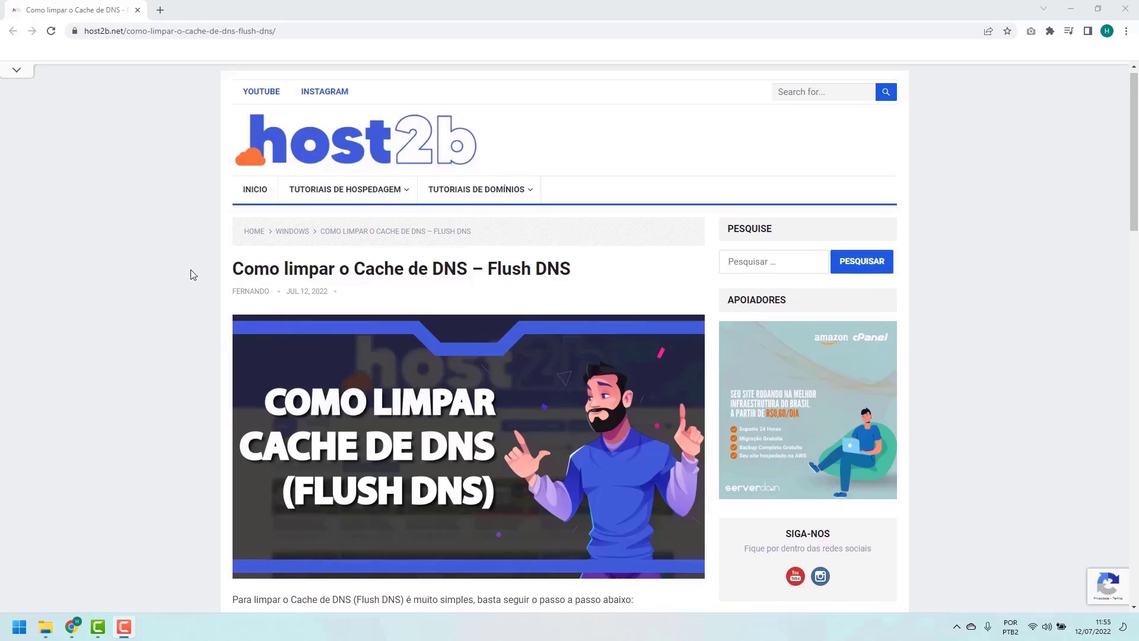
# - Check the article's DNS cache instructions and launch Prompt de Comando as administrator
pyautogui.scroll(-5, 191, 270)
pyautogui.scroll(-1, 192, 285)
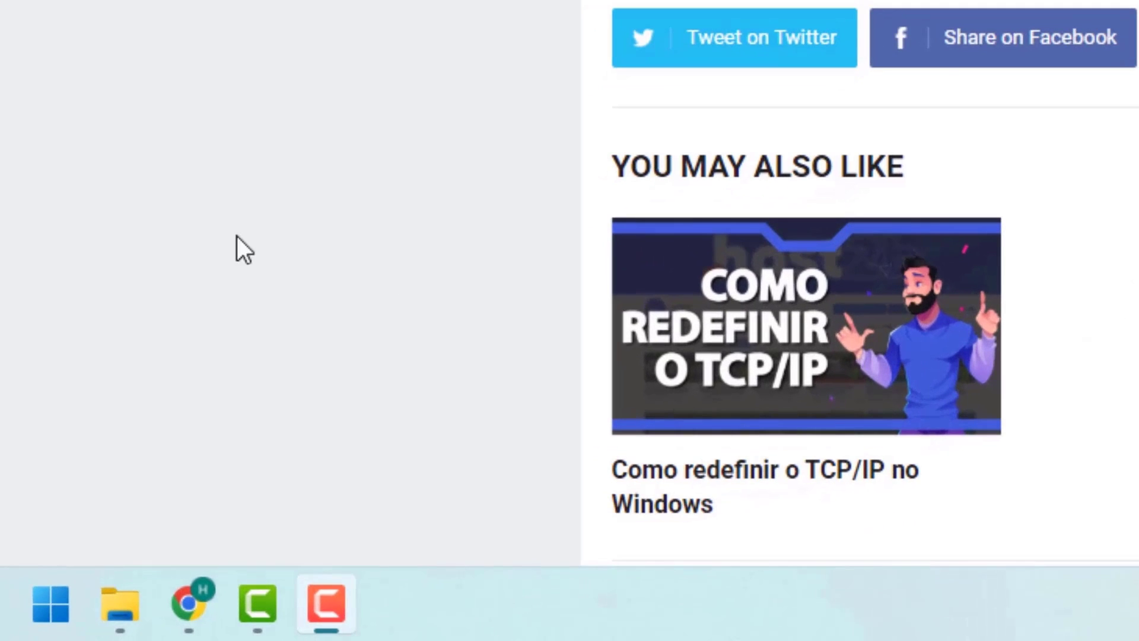
pyautogui.click(45, 607)
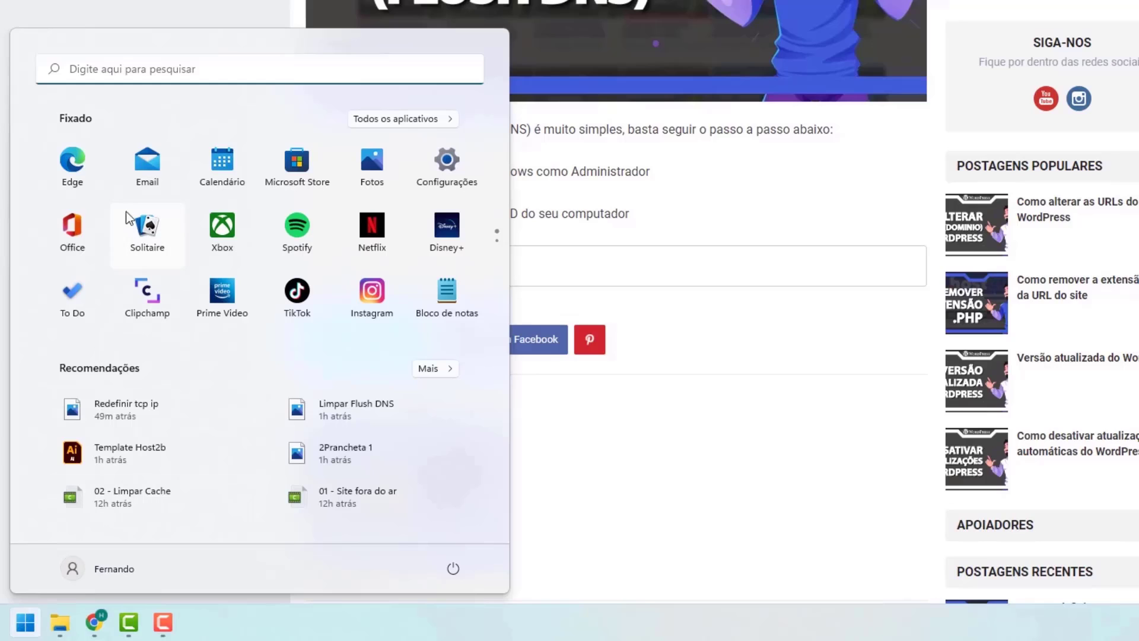
pyautogui.click(86, 70)
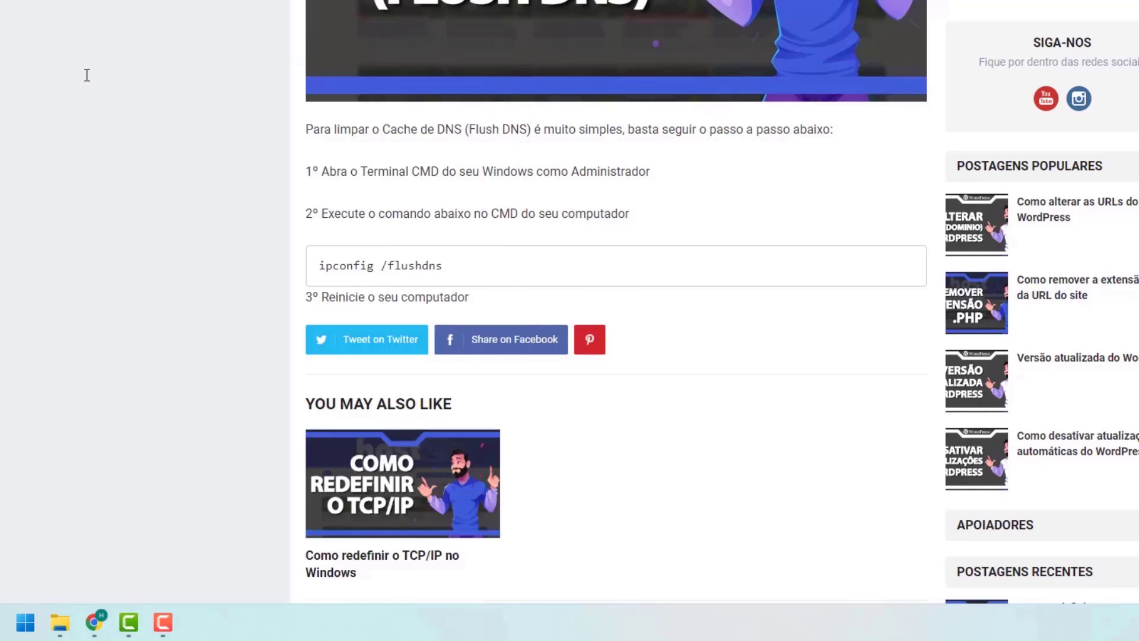
pyautogui.write('cmd')
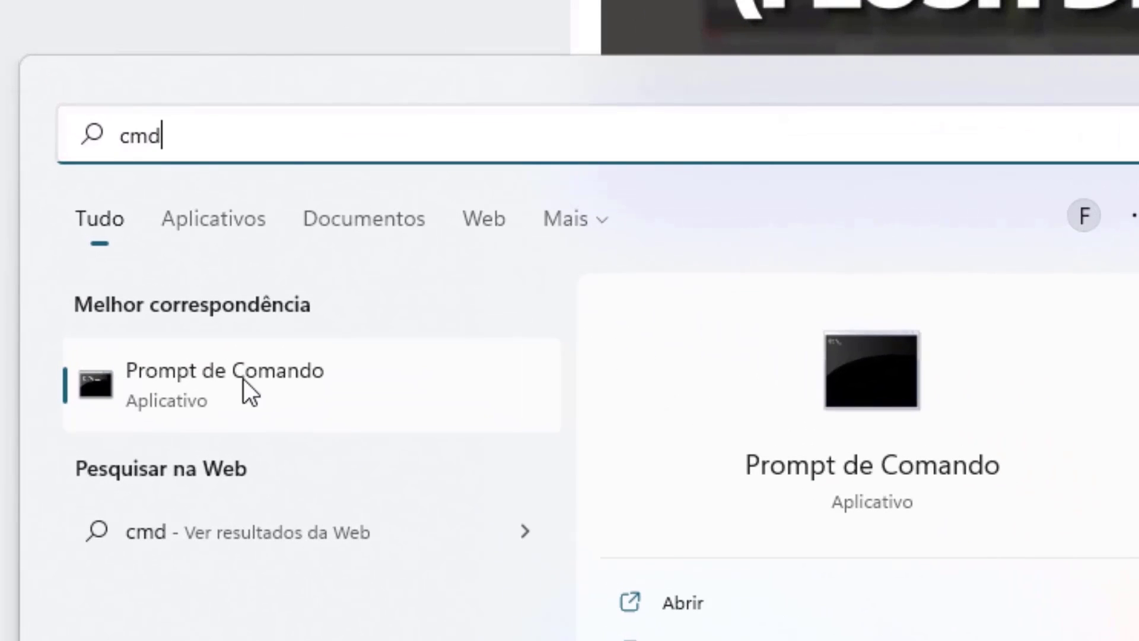
pyautogui.rightClick(181, 385)
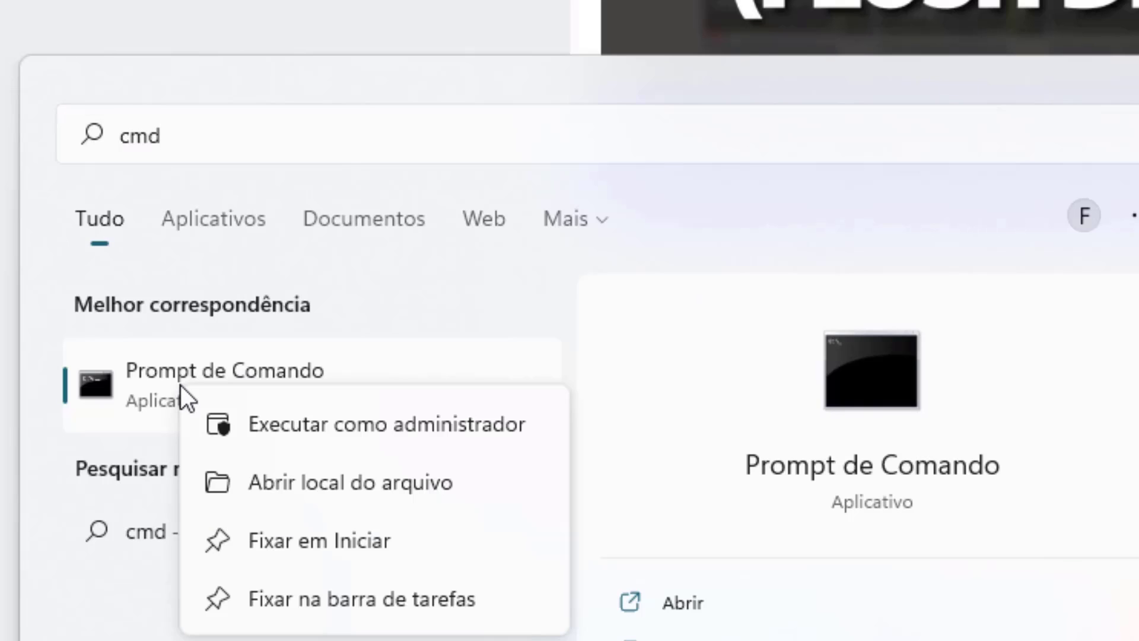
pyautogui.click(304, 425)
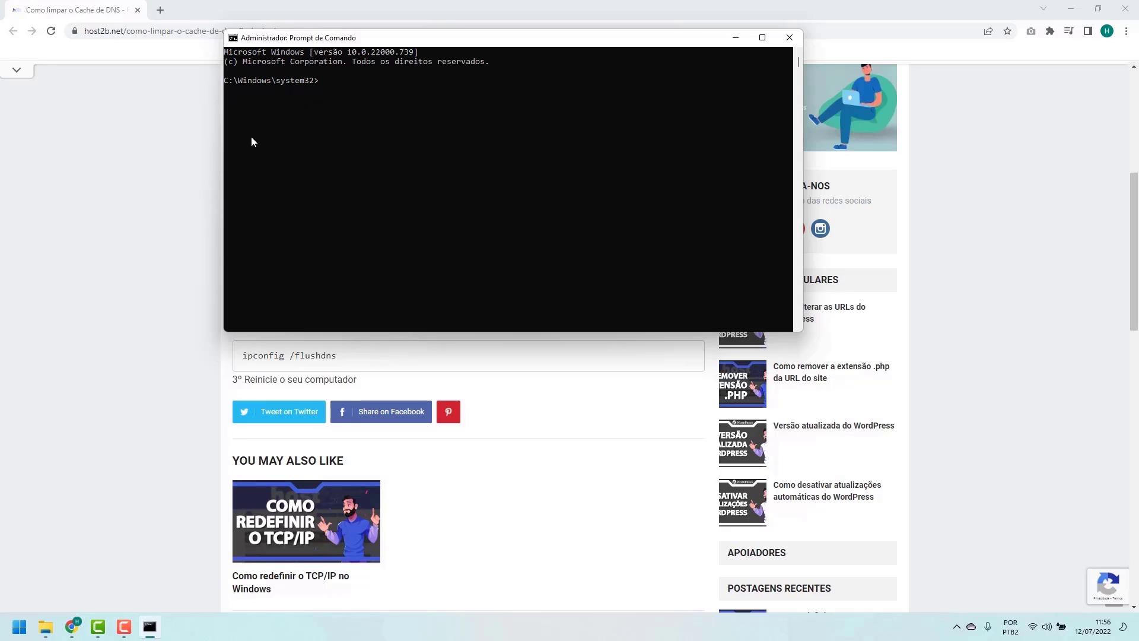
# - Run the command ipconfig /flushdns in the administrator command prompt
pyautogui.click(199, 358)
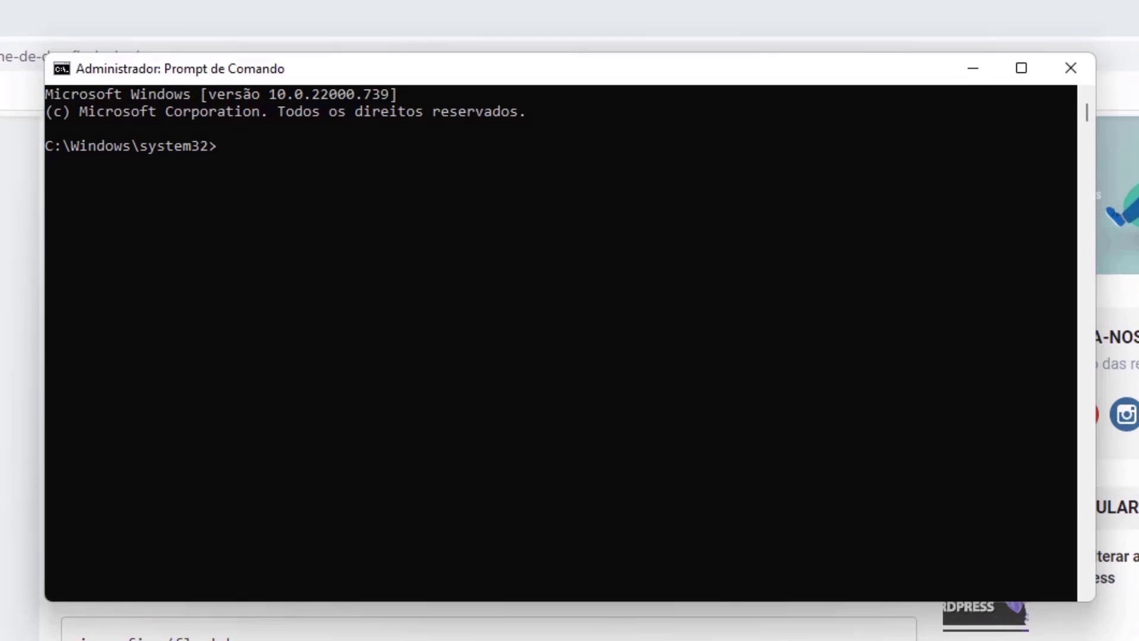
pyautogui.click(383, 440)
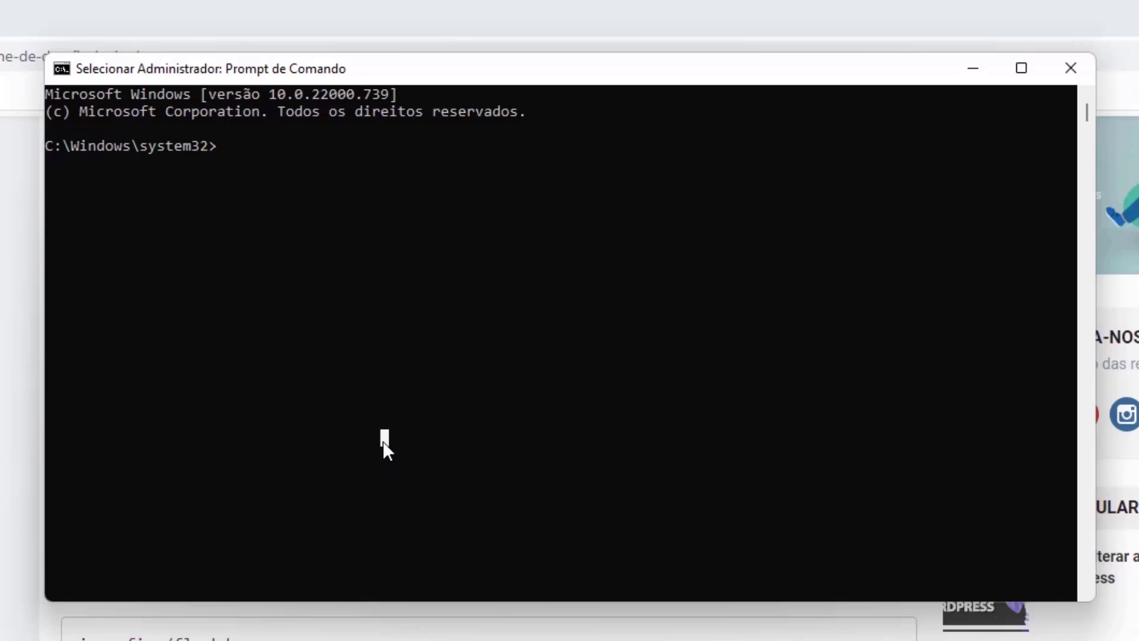
pyautogui.write('ipconfig')
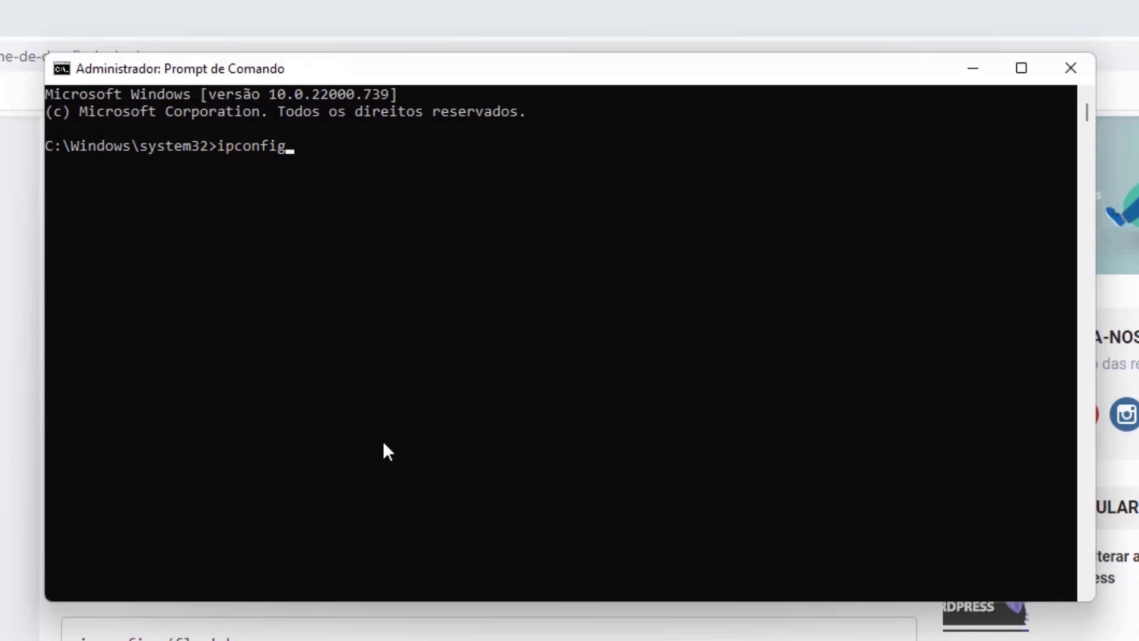
pyautogui.write(' /flushdns')
pyautogui.press('Return')
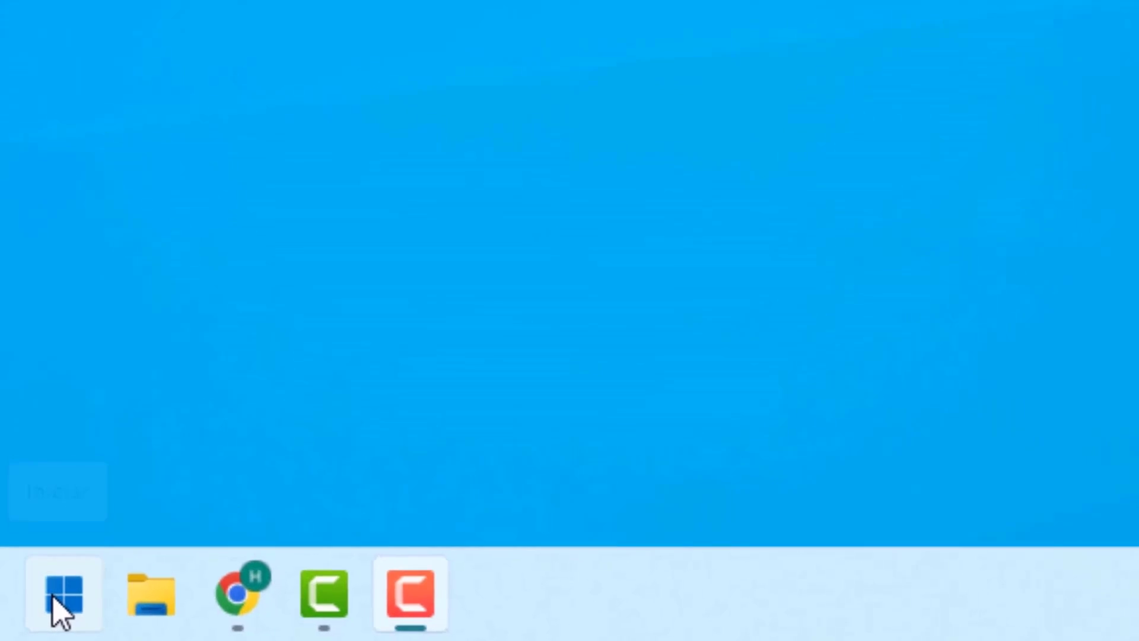
# - Find Painel de Controle through the Windows search and open its Central de Rede e Compartilhamento
pyautogui.click(53, 597)
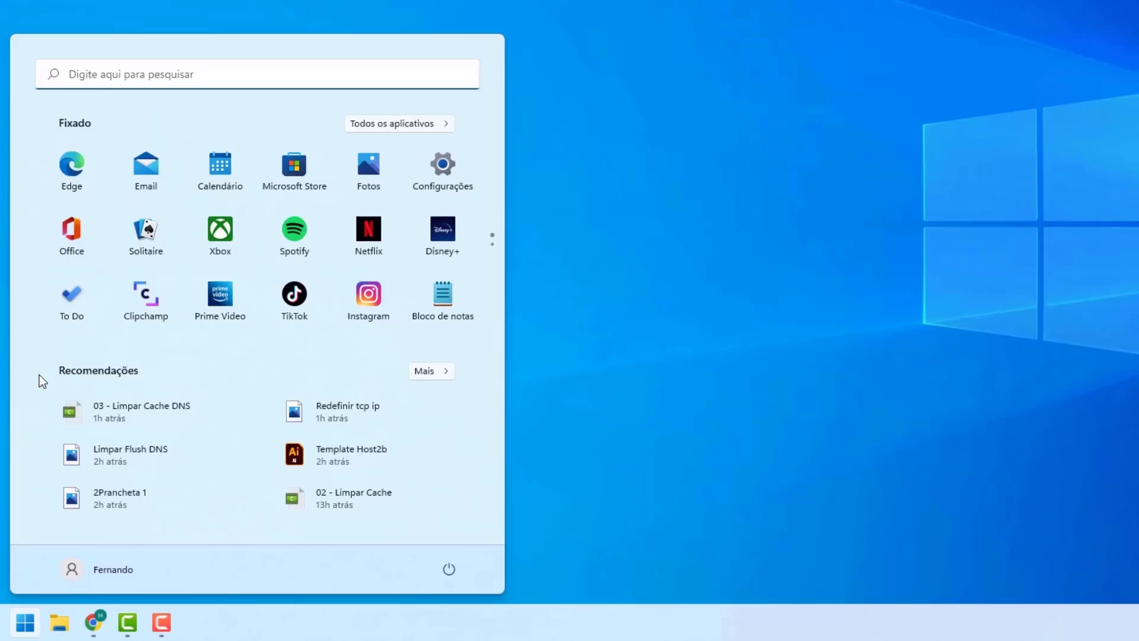
pyautogui.click(102, 82)
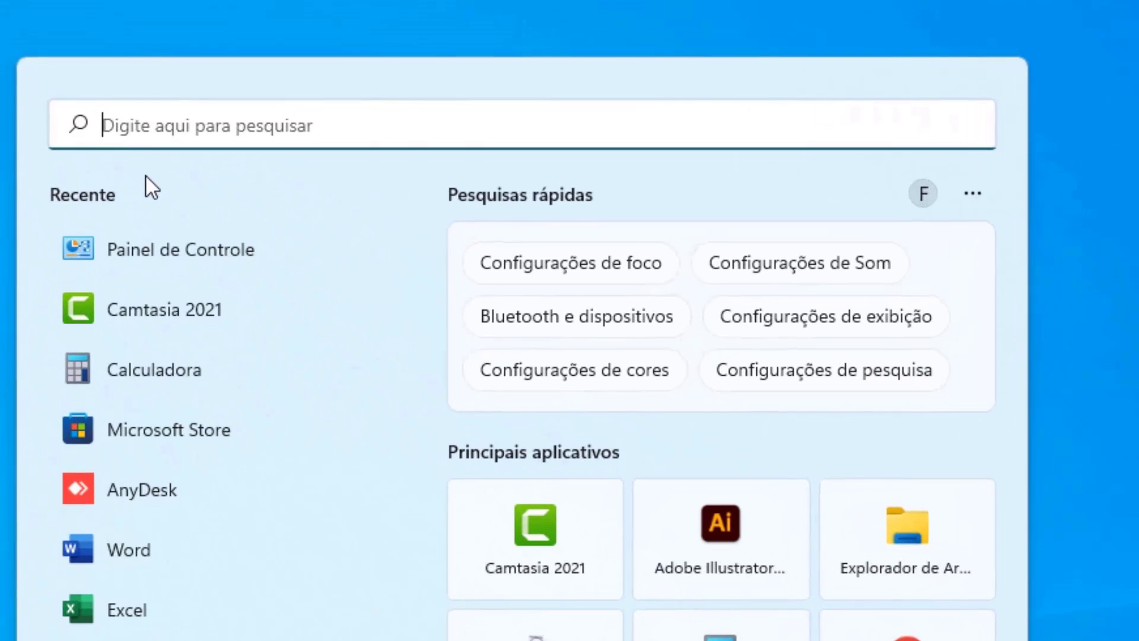
pyautogui.write('painel de controle')
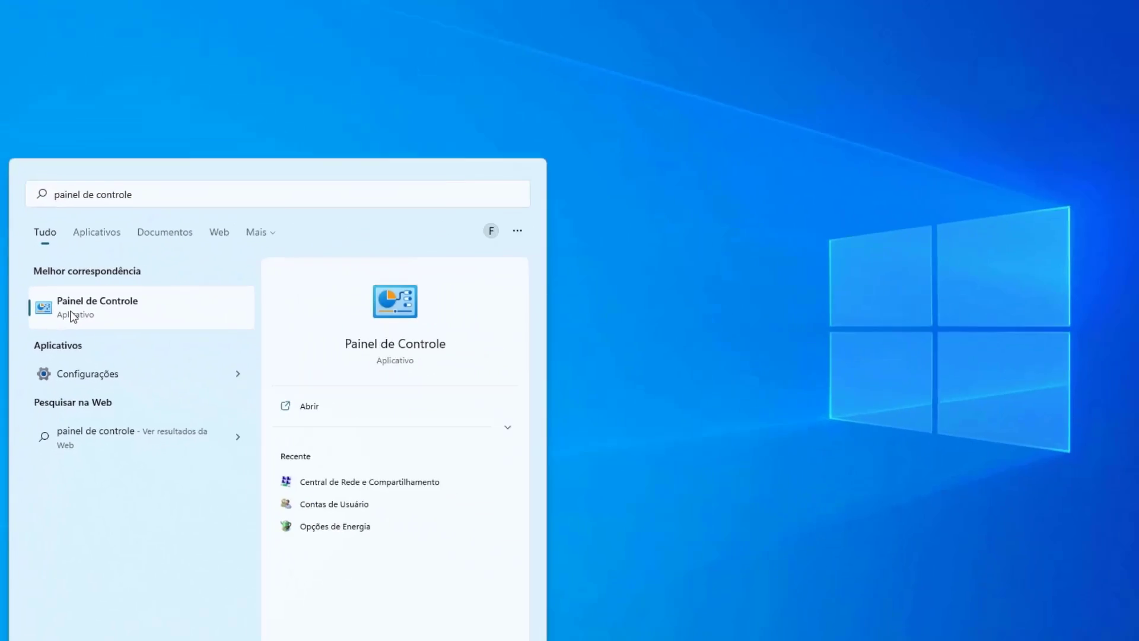
pyautogui.click(133, 344)
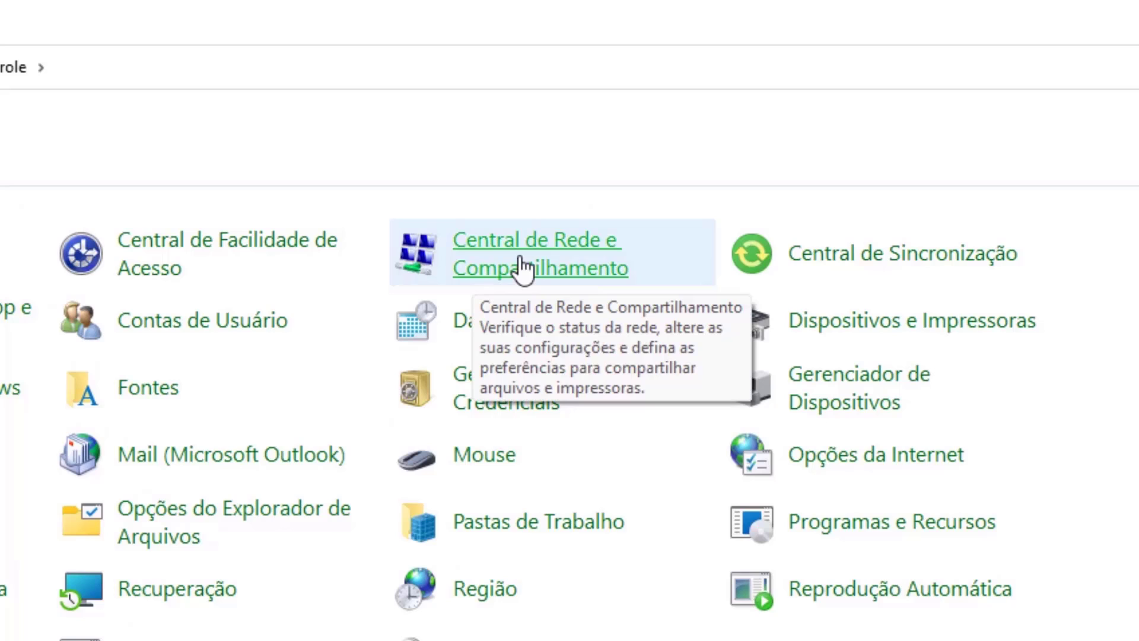
pyautogui.click(521, 267)
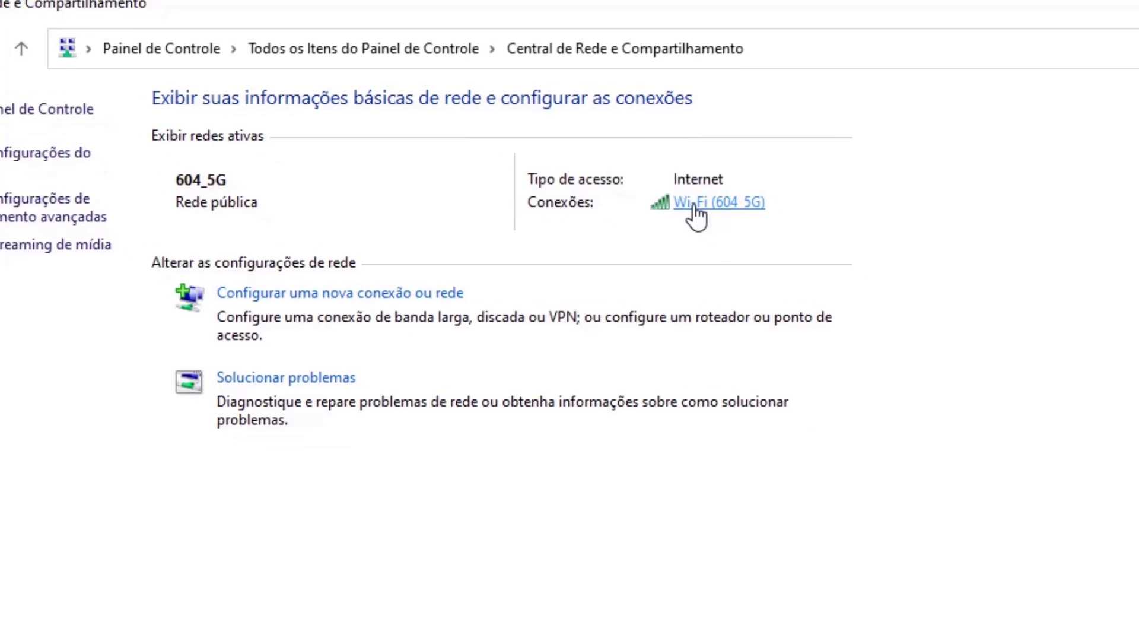
# - Open the Protocolo IP Versão 4 (TCP/IPv4) properties of the active Wi-Fi connection
pyautogui.click(710, 215)
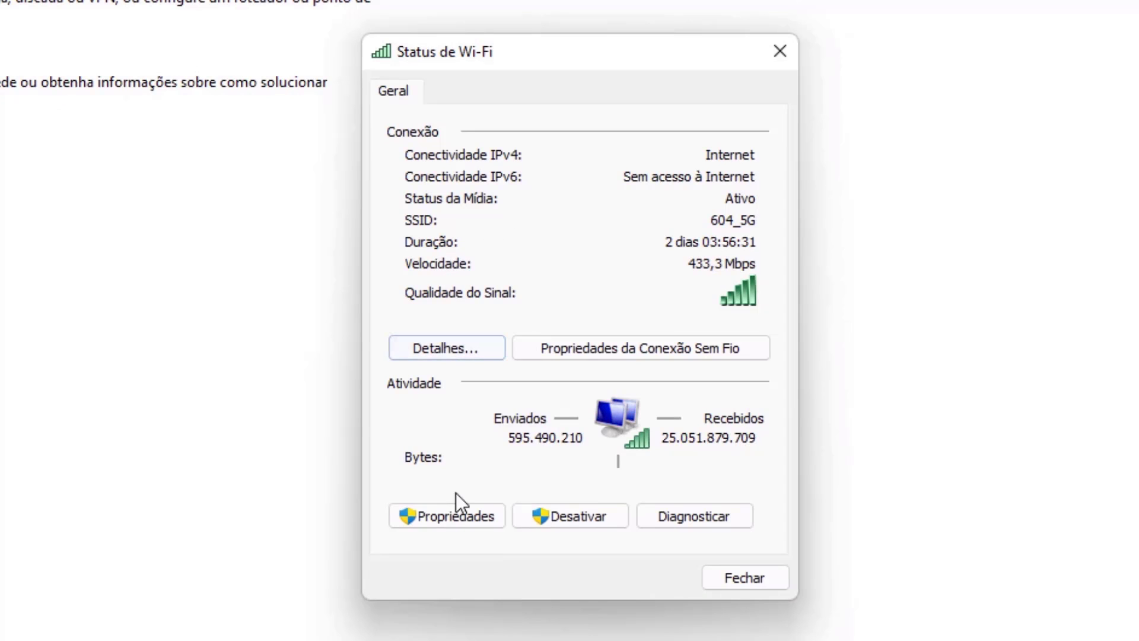
pyautogui.click(445, 520)
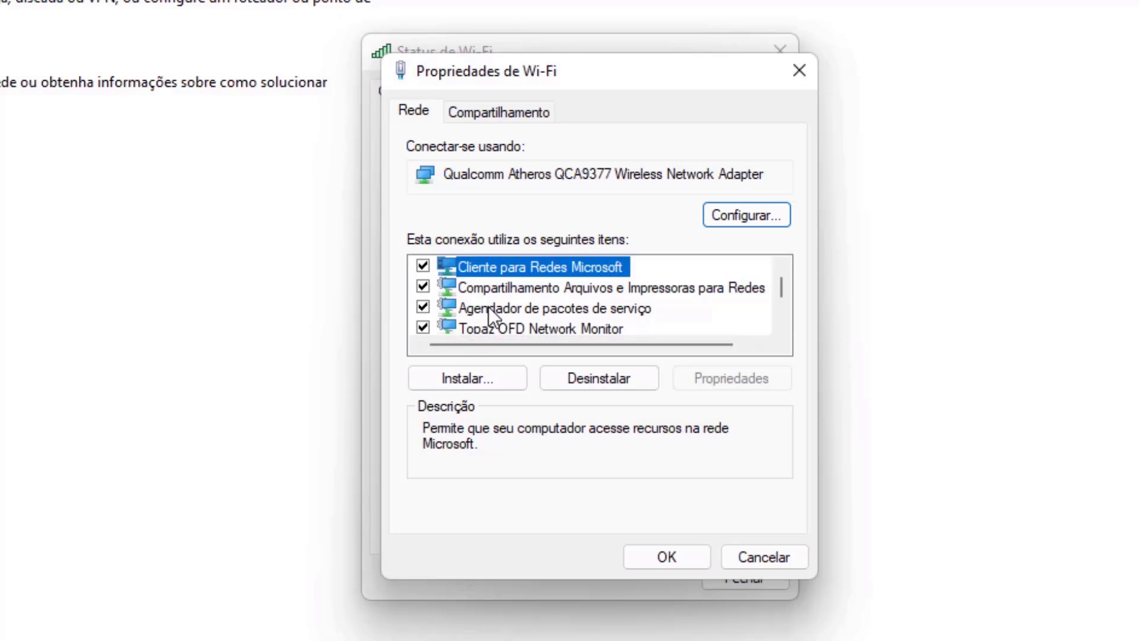
pyautogui.scroll(-1, 541, 268)
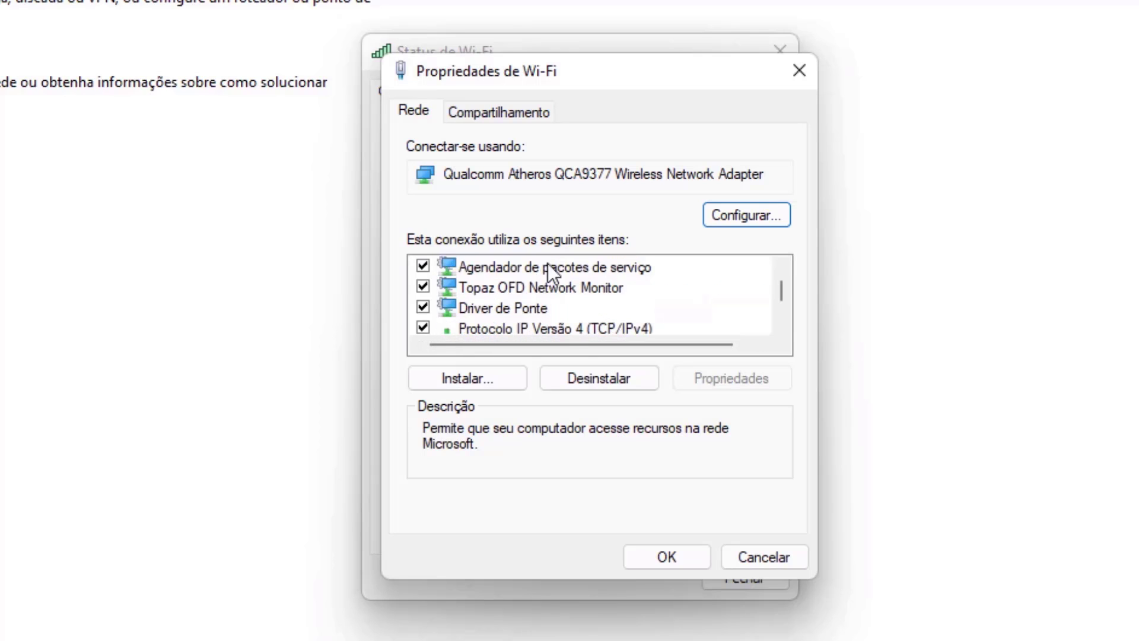
pyautogui.scroll(-1, 550, 263)
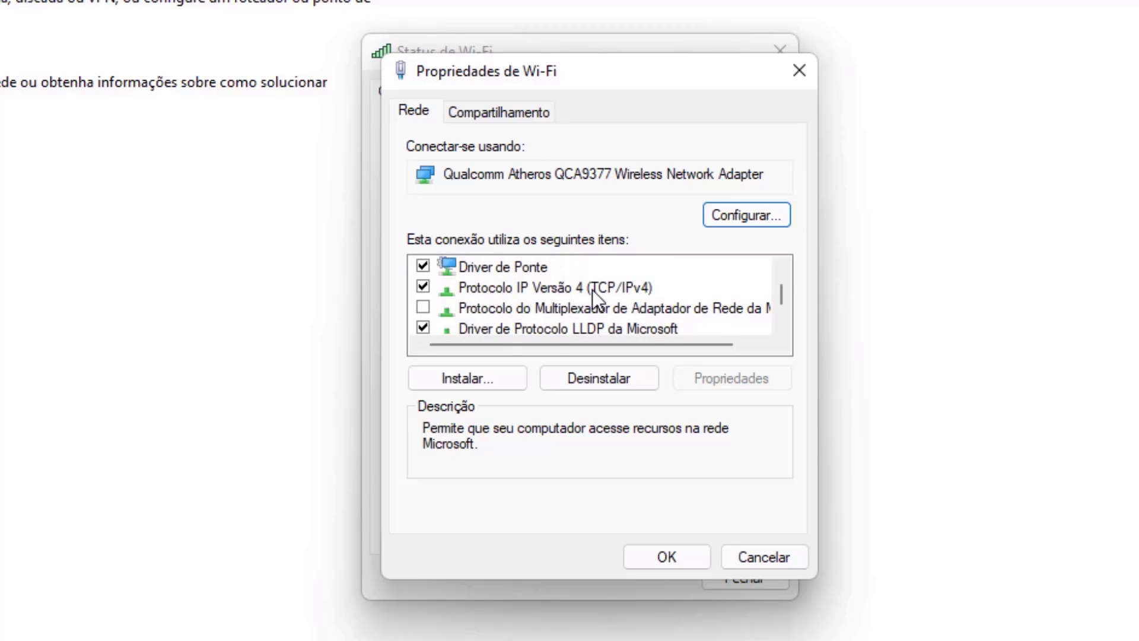
pyautogui.click(544, 288)
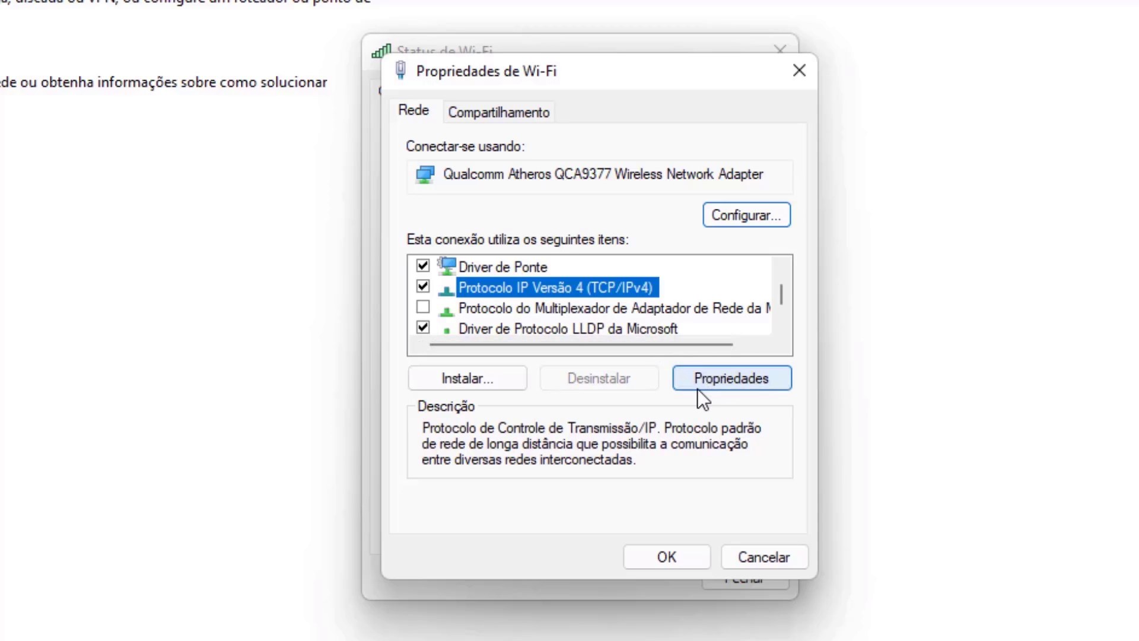
pyautogui.click(717, 385)
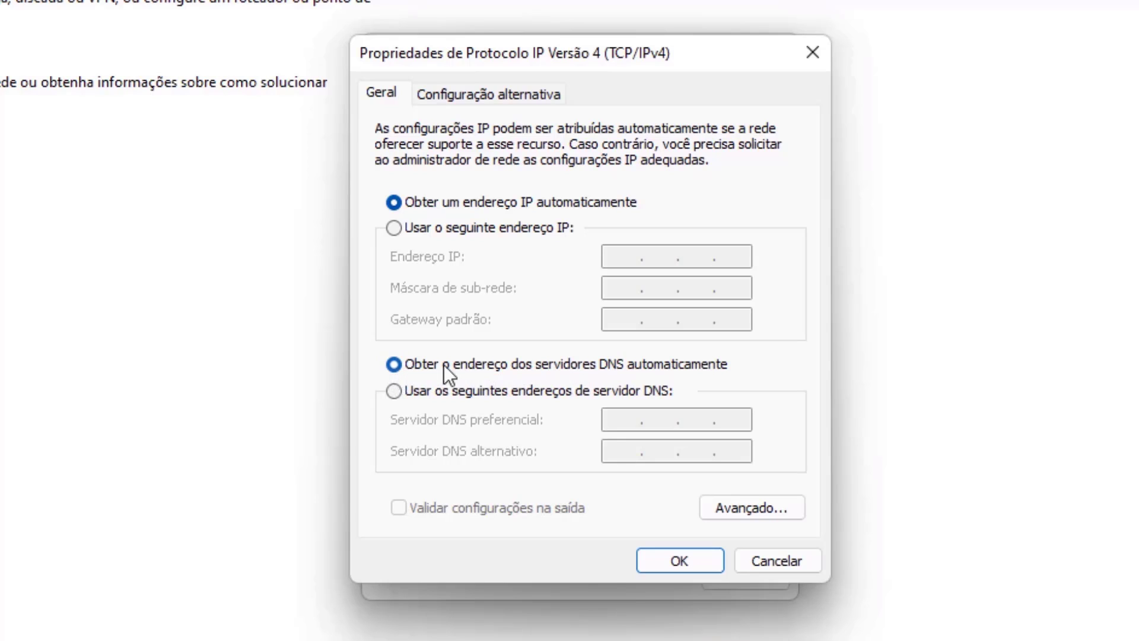
# - Set the DNS servers manually to 8.8.8.8 as preferred and 8.8.4.4 as alternate, and accept the settings
pyautogui.click(394, 392)
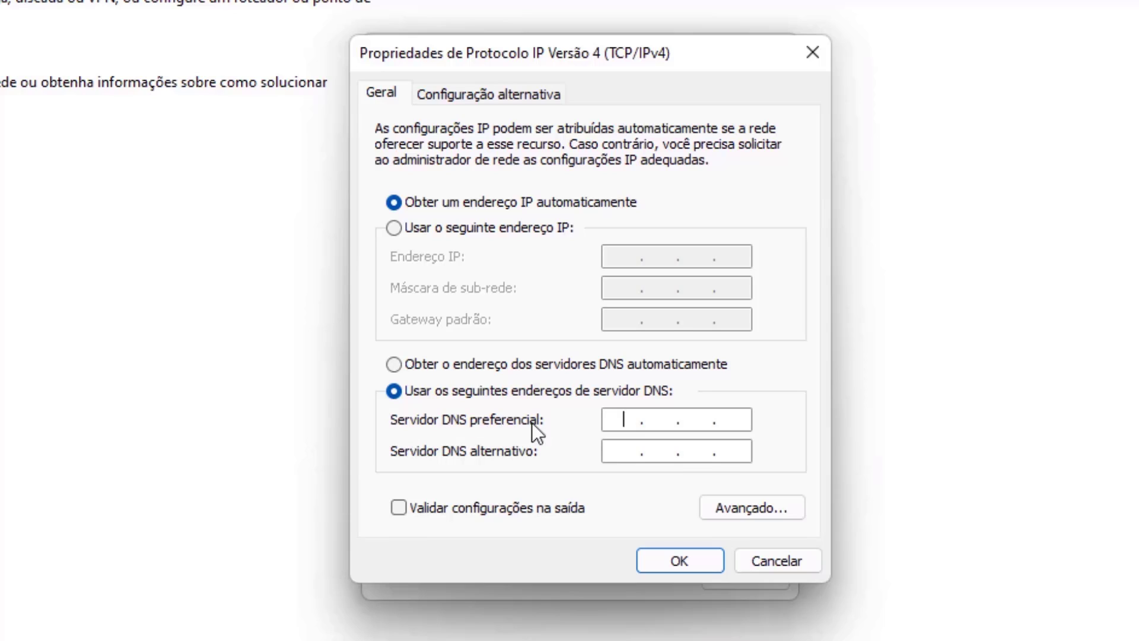
pyautogui.write('8.8.8.8')
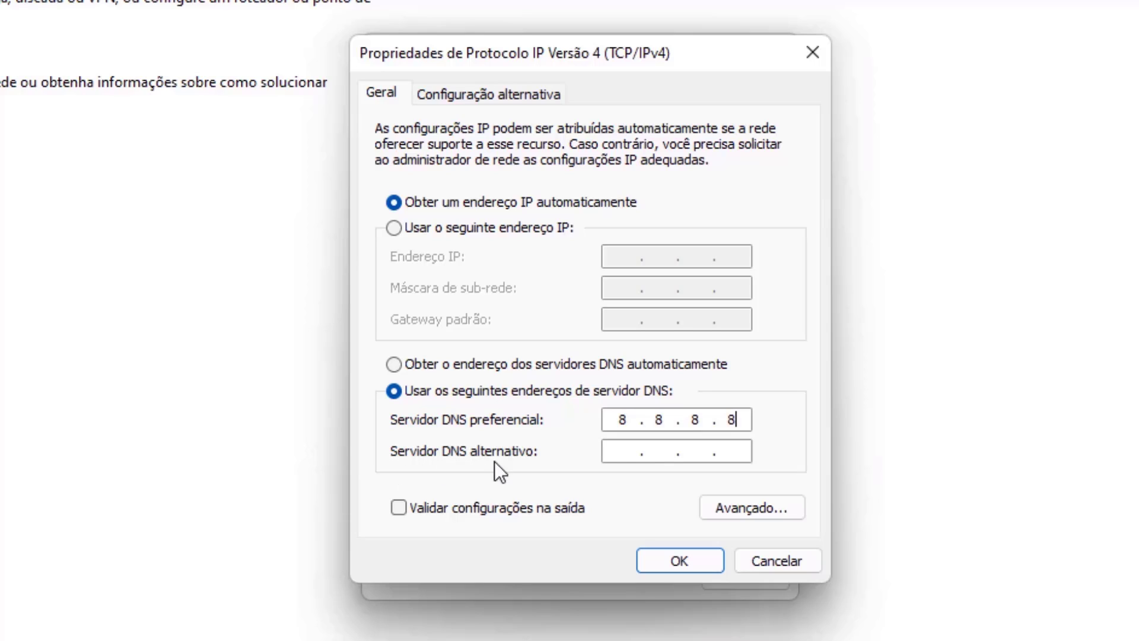
pyautogui.click(626, 457)
pyautogui.write('8.8.4.4')
pyautogui.click(686, 563)
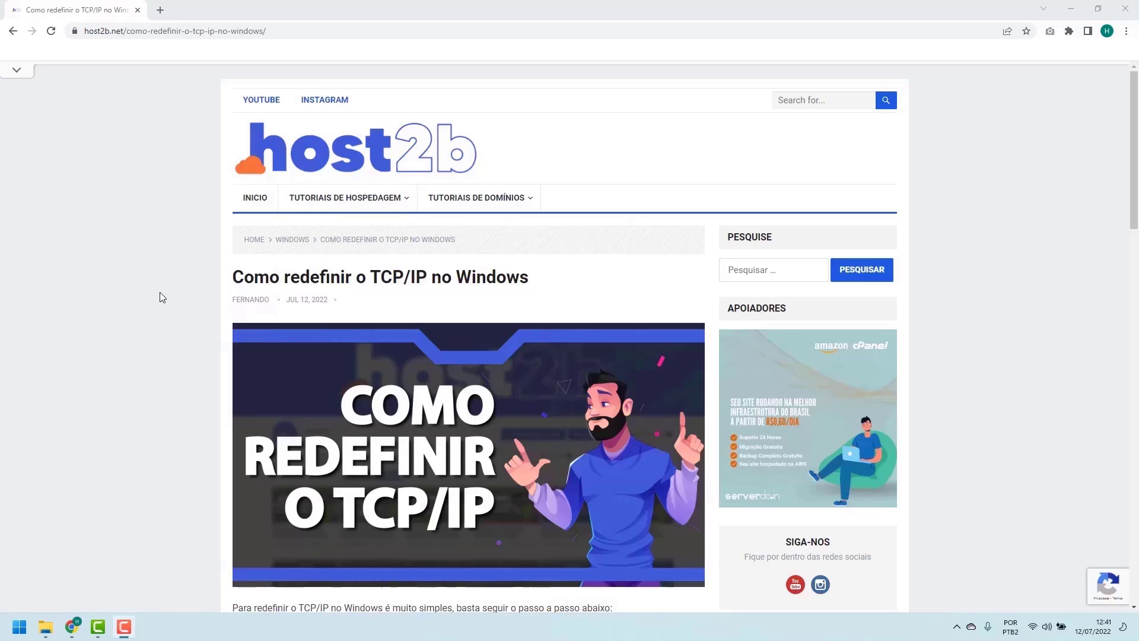
# - Launch Prompt de Comando as administrator and bring the article with the TCP/IP reset command back in front
pyautogui.scroll(-5, 164, 295)
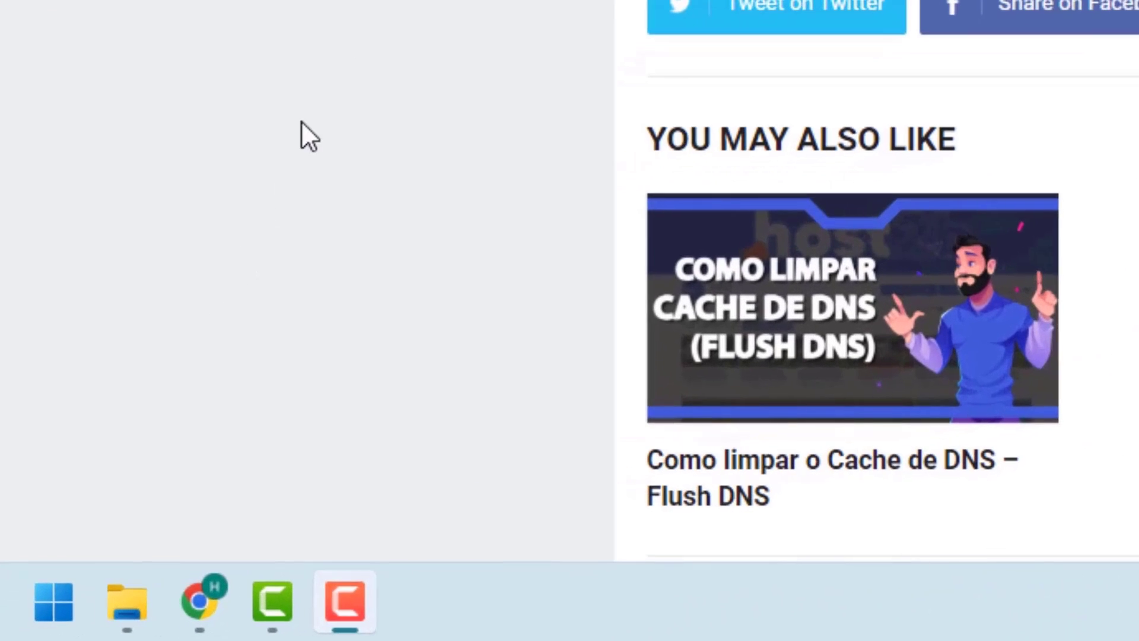
pyautogui.click(51, 612)
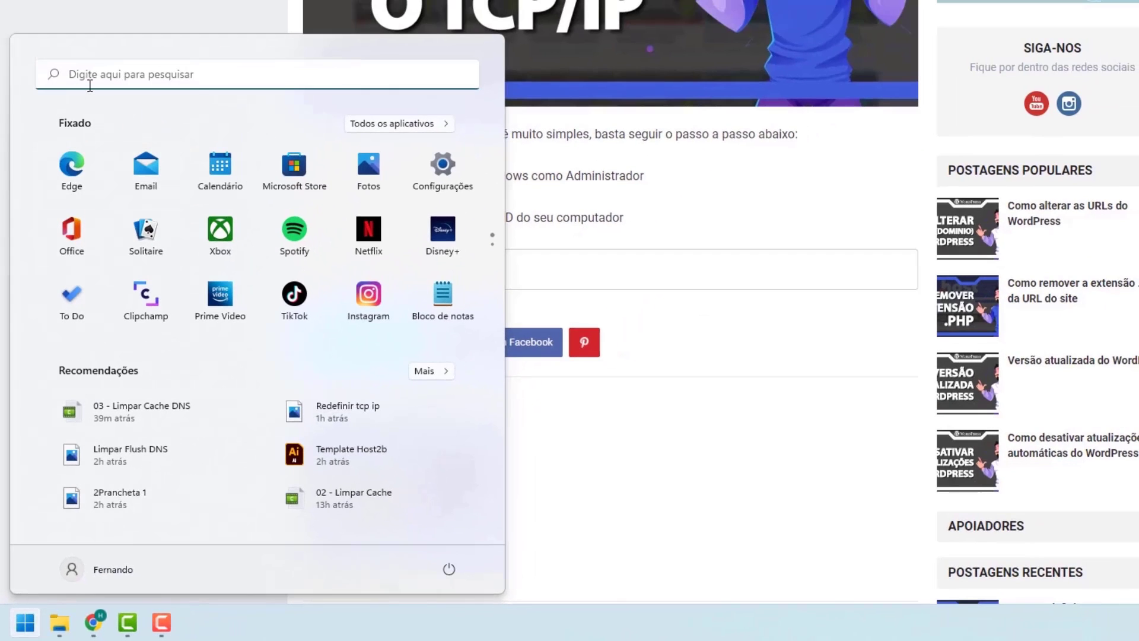
pyautogui.write('cmd')
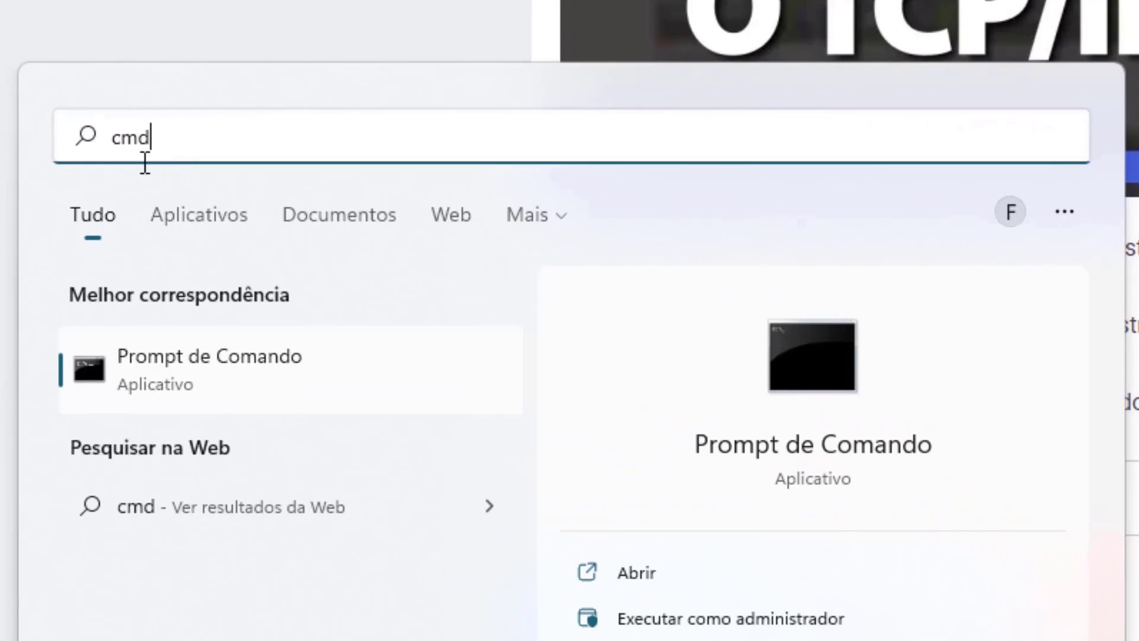
pyautogui.rightClick(170, 360)
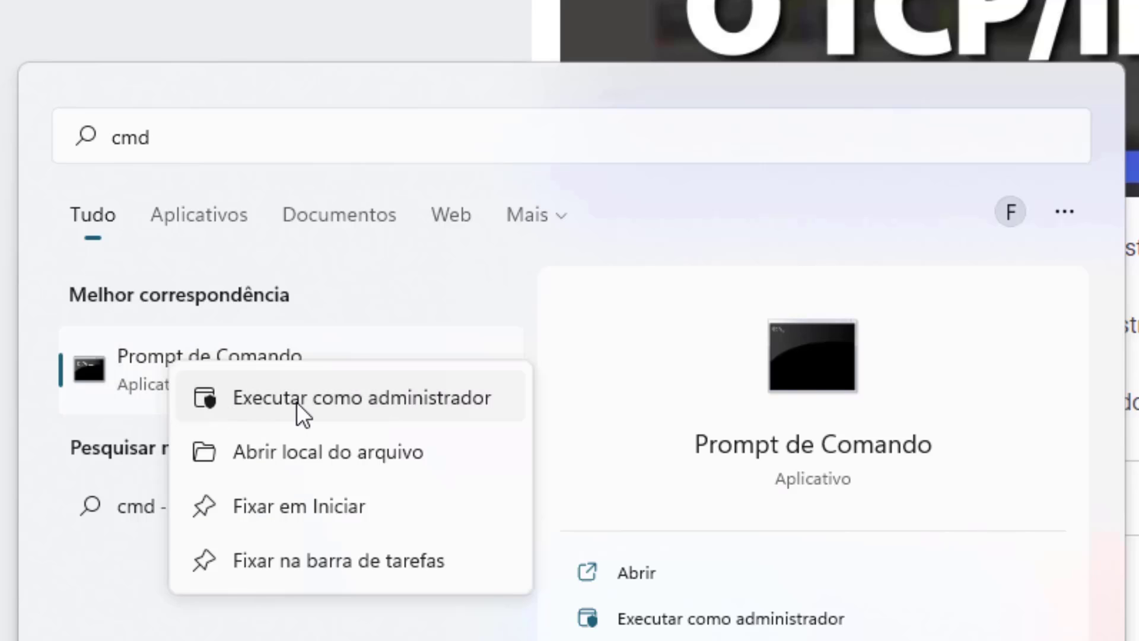
pyautogui.click(325, 399)
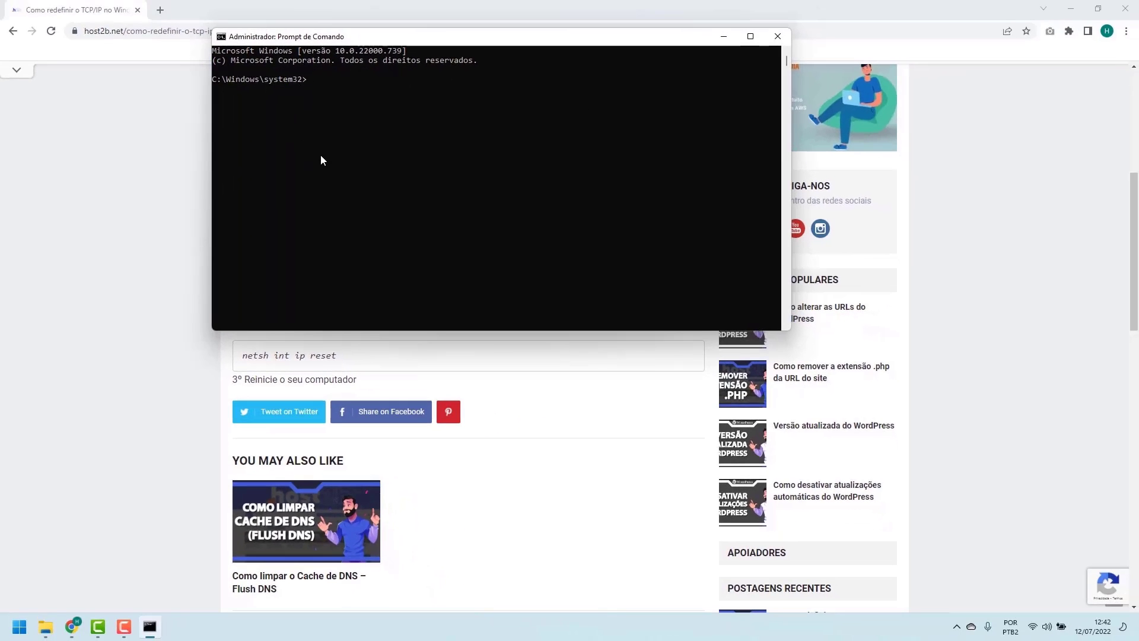
pyautogui.click(182, 257)
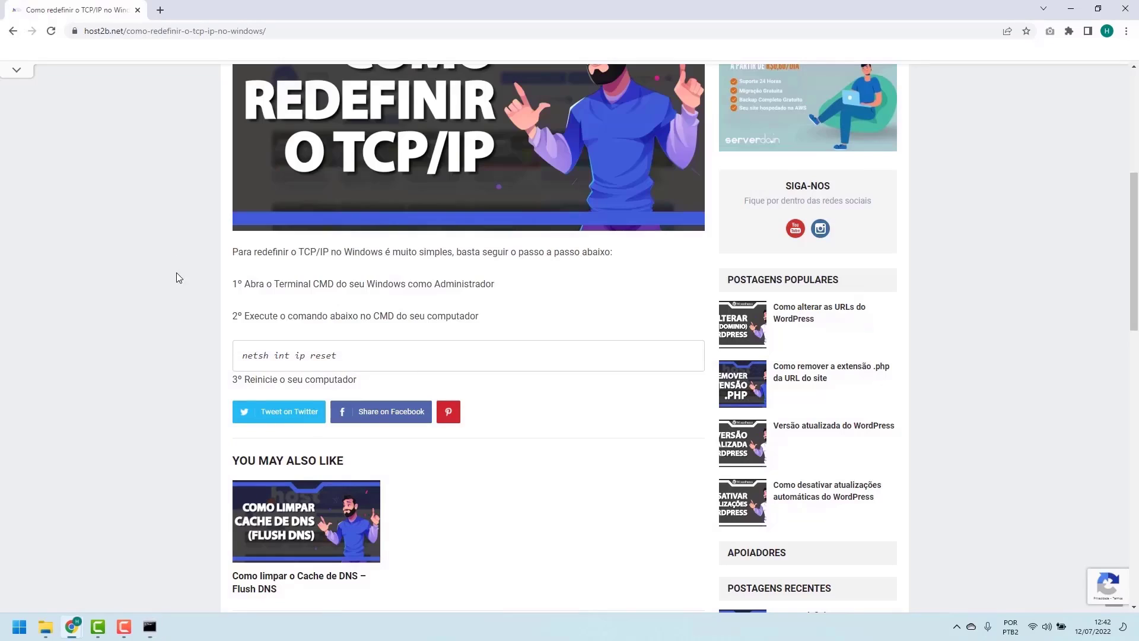